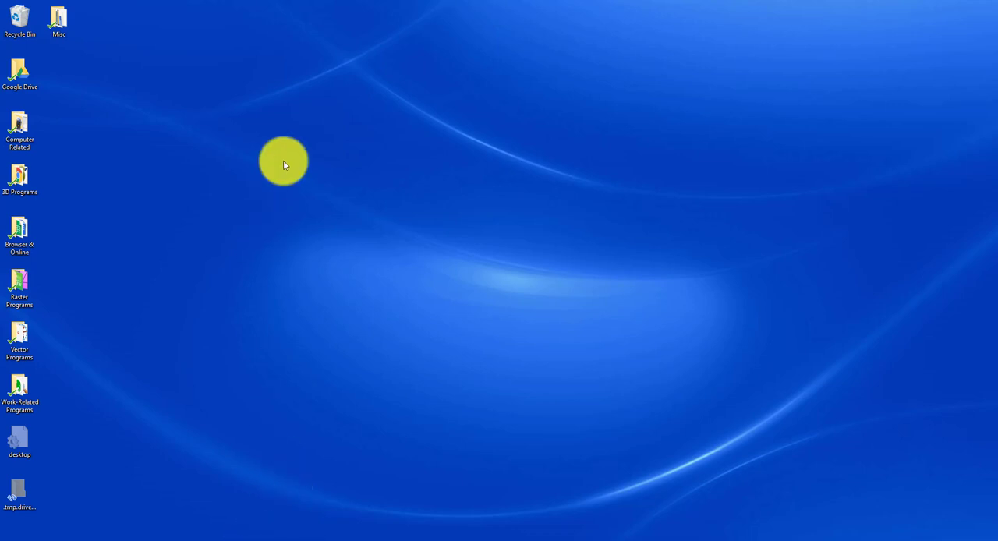
# - Launch a File Explorer window at Quick access with Win+E
pyautogui.press('super+e')
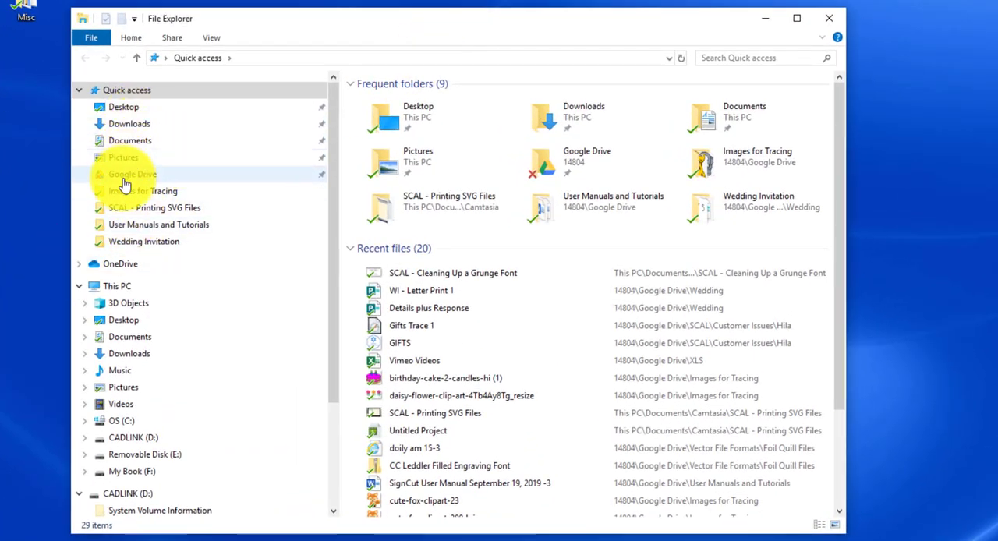
# - Browse into Google Drive > SCAL and view its project files as Details, then as Extra large icons
pyautogui.click(123, 175)
pyautogui.scroll(-5, 437, 234)
pyautogui.scroll(-5, 448, 359)
pyautogui.scroll(-3, 460, 374)
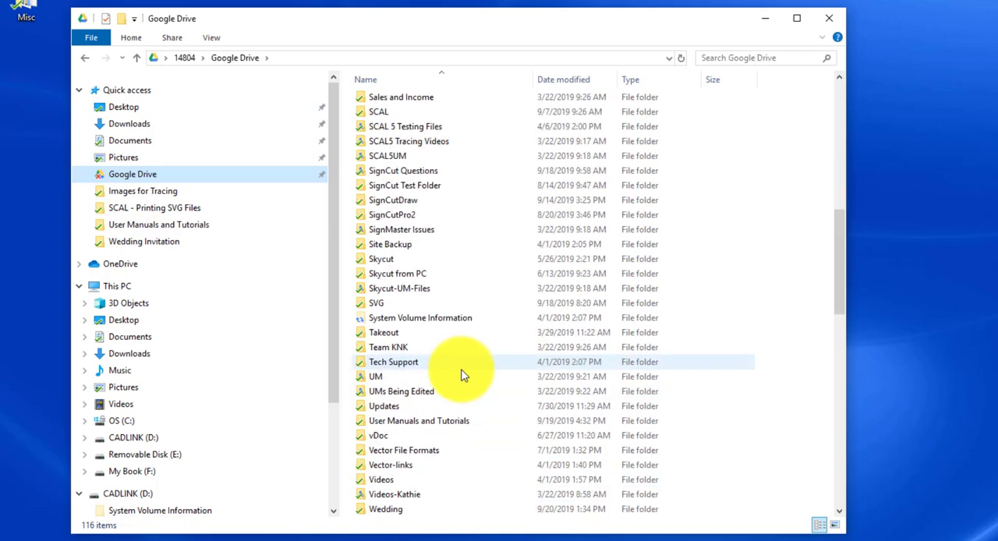
pyautogui.scroll(-4, 462, 374)
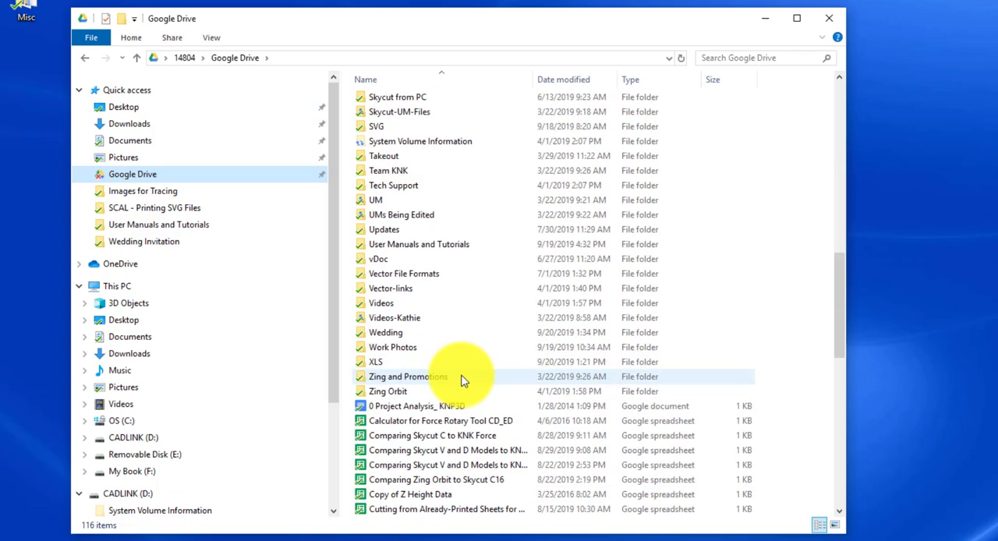
pyautogui.scroll(4, 392, 158)
pyautogui.scroll(2, 392, 157)
pyautogui.doubleClick(386, 154)
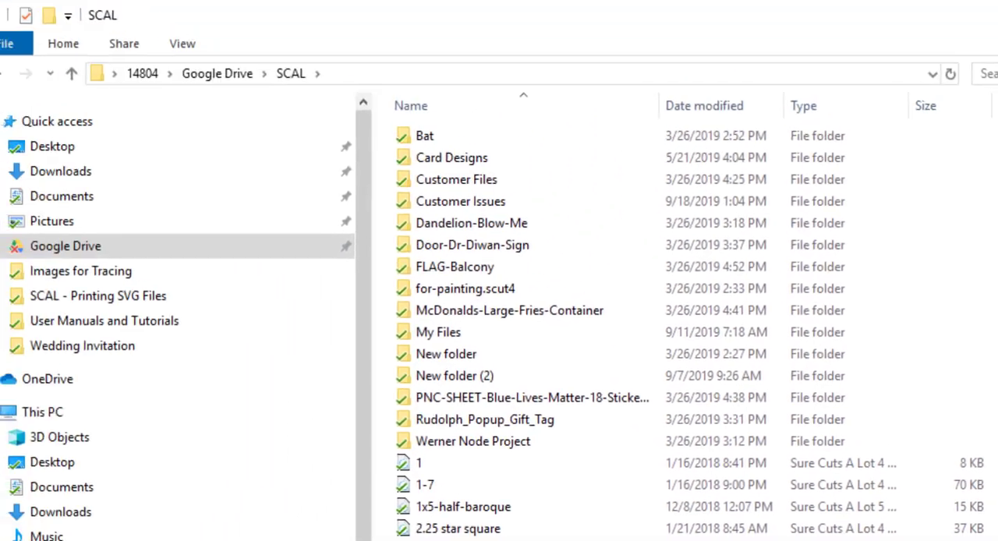
pyautogui.scroll(-5, 916, 164)
pyautogui.click(203, 58)
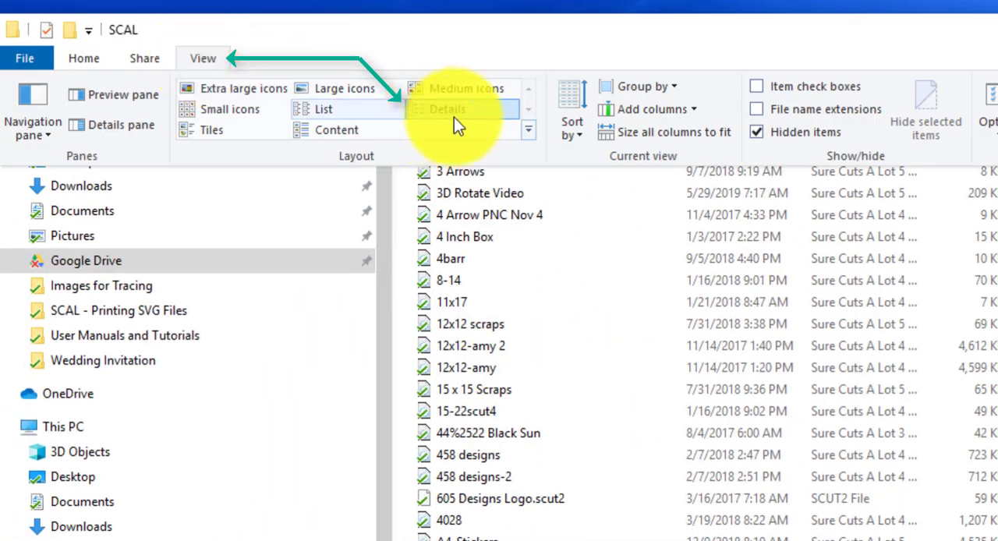
pyautogui.click(447, 109)
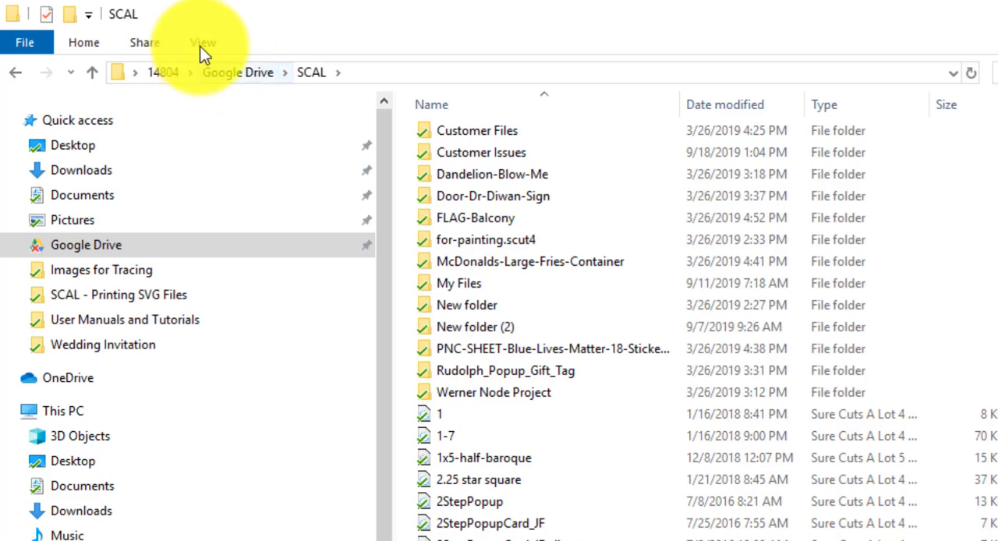
pyautogui.click(201, 45)
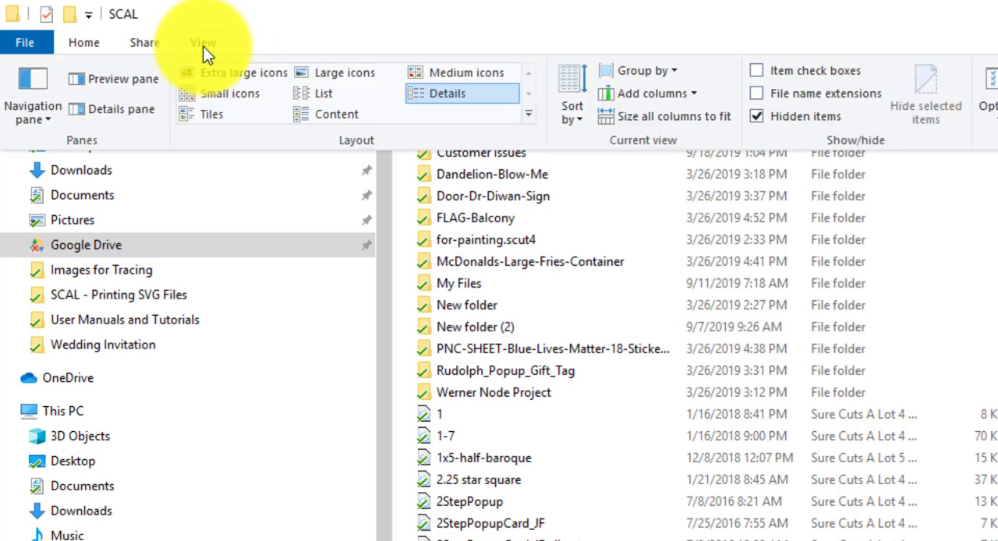
pyautogui.click(223, 75)
pyautogui.scroll(-5, 450, 208)
pyautogui.scroll(-5, 756, 265)
pyautogui.scroll(-3, 679, 160)
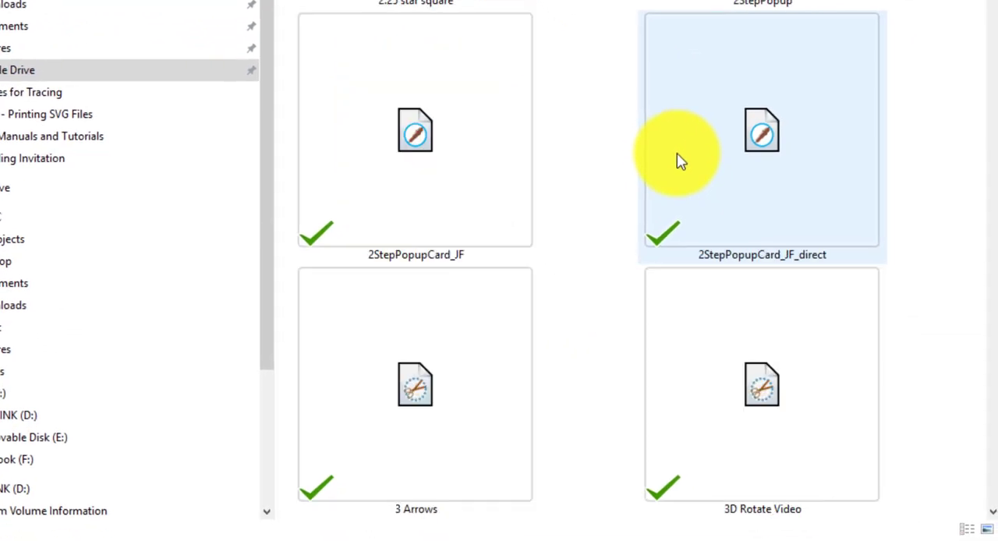
pyautogui.scroll(3, 810, 145)
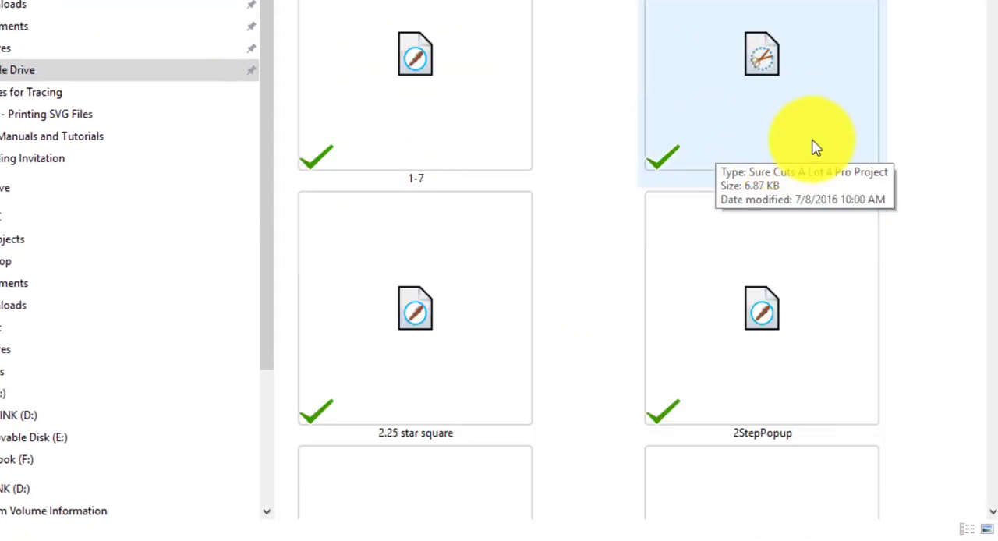
pyautogui.scroll(3, 811, 144)
pyautogui.scroll(3, 711, 257)
pyautogui.scroll(-5, 711, 257)
pyautogui.scroll(-3, 711, 258)
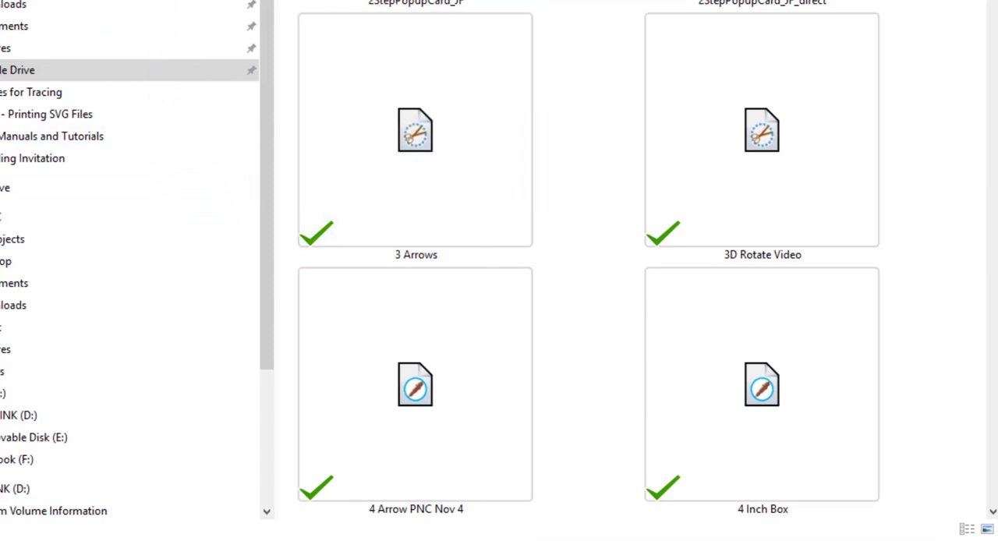
# - Return to Google Drive, enter the SVG folder and show its designs as extra large icons
pyautogui.press('BackSpace')
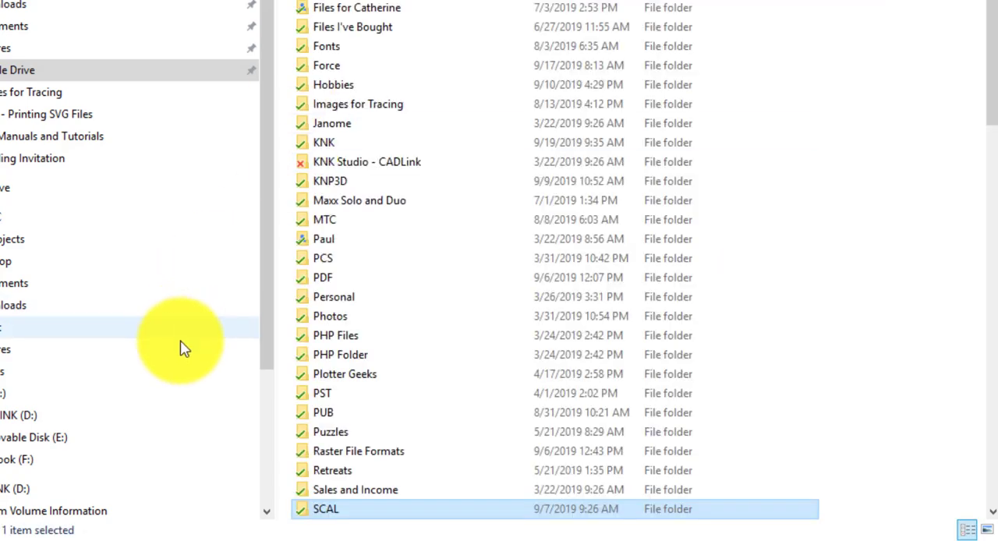
pyautogui.scroll(-3, 187, 355)
pyautogui.scroll(-3, 366, 390)
pyautogui.doubleClick(327, 476)
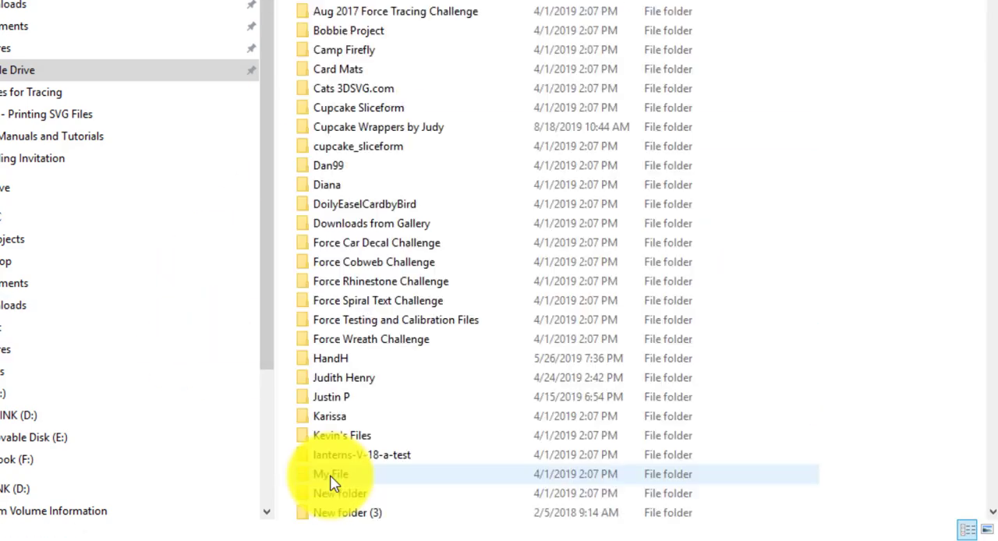
pyautogui.scroll(-3, 437, 172)
pyautogui.scroll(-5, 462, 180)
pyautogui.scroll(-5, 515, 218)
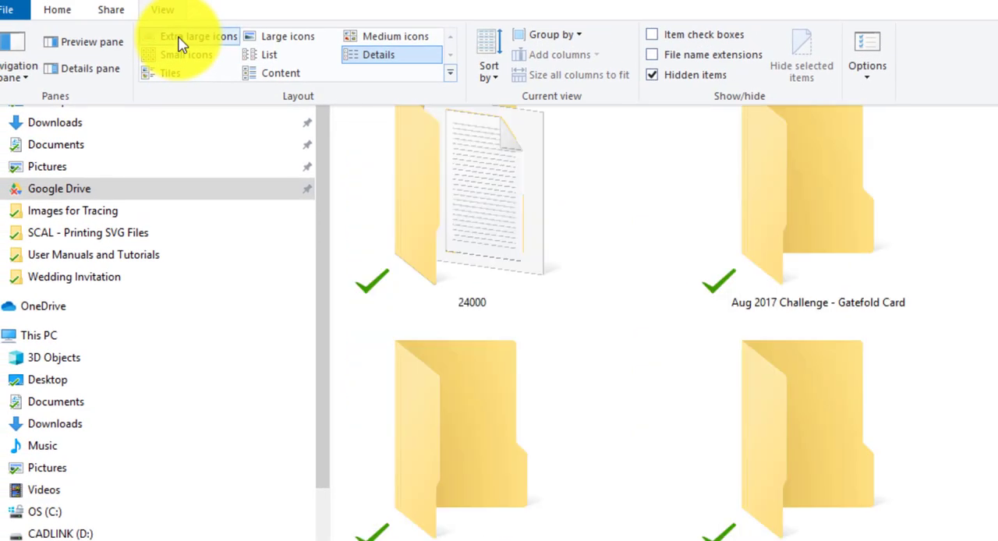
pyautogui.click(181, 41)
pyautogui.scroll(-5, 702, 460)
pyautogui.scroll(-5, 698, 464)
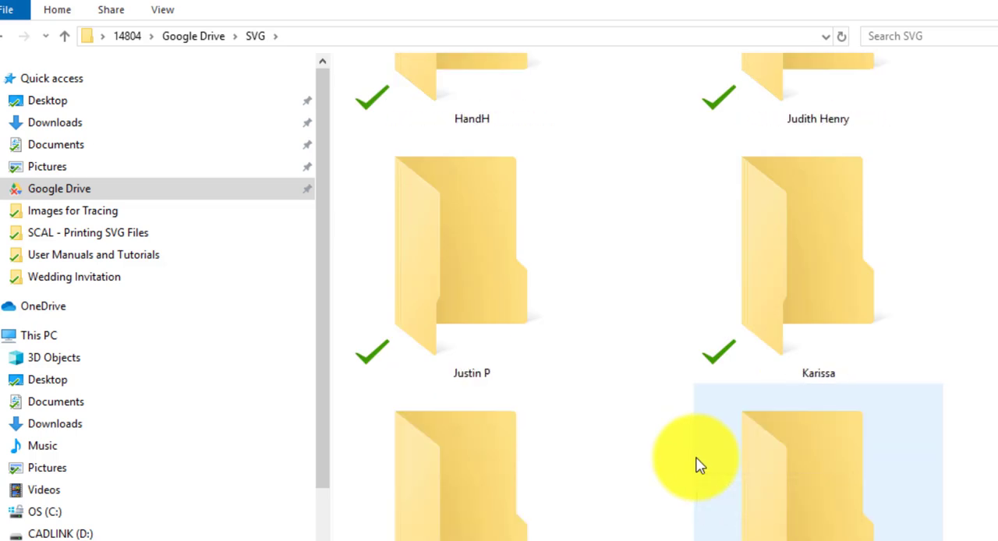
pyautogui.scroll(-5, 698, 463)
pyautogui.scroll(-5, 698, 464)
pyautogui.scroll(-5, 698, 464)
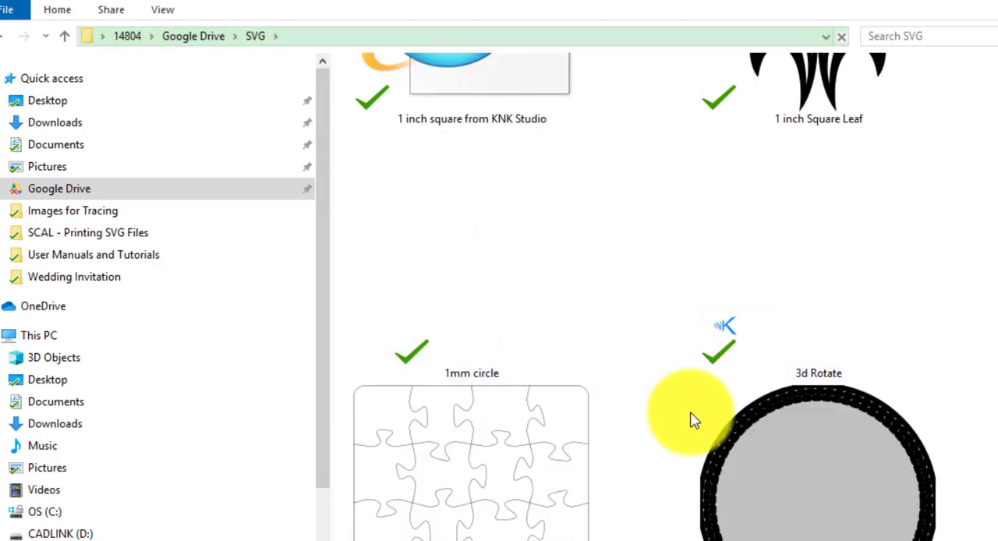
pyautogui.scroll(-3, 693, 421)
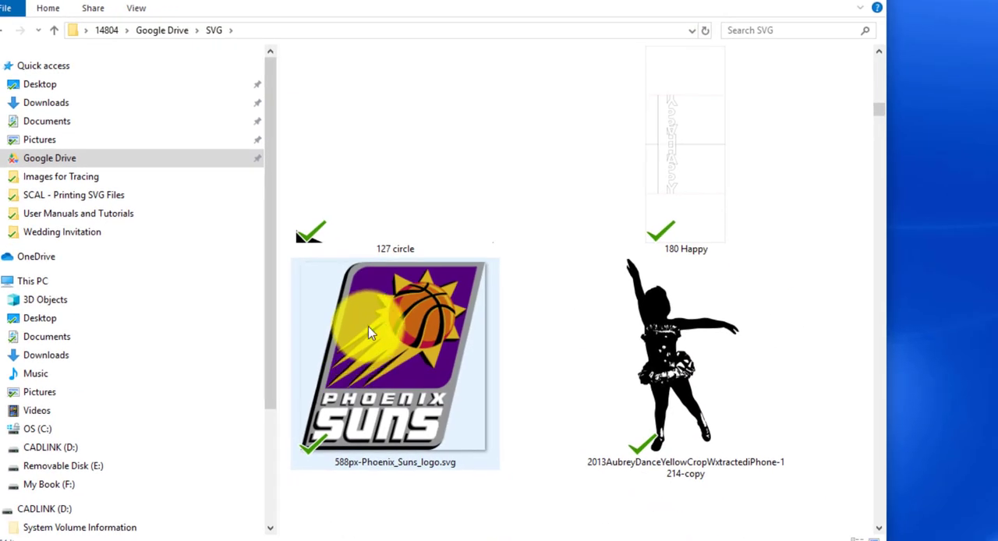
# - Select the Phoenix Suns logo file to reveal its details as a PNG
pyautogui.click(370, 331)
pyautogui.moveTo(396, 358)
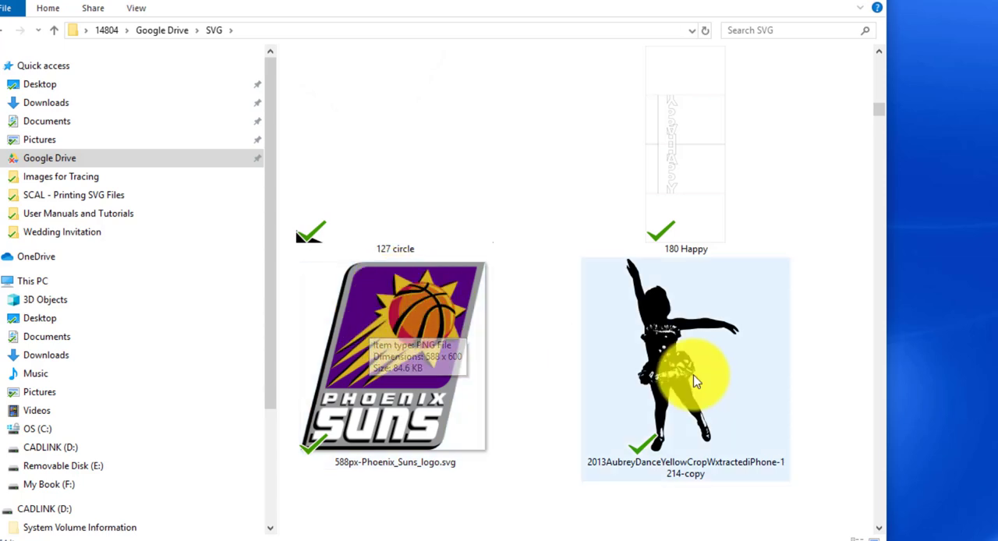
pyautogui.click(670, 489)
pyautogui.click(448, 466)
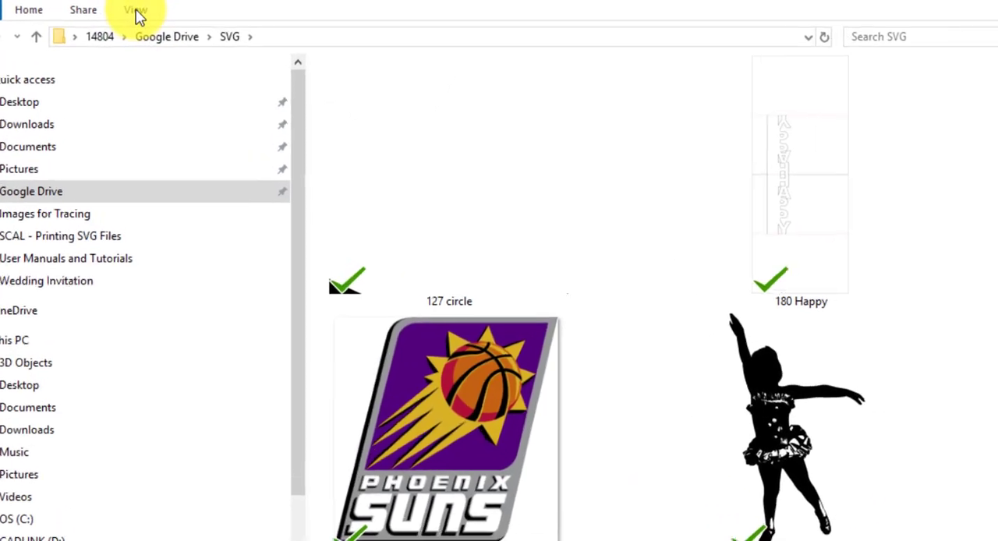
# - Reach Folder Options via View > Options > Change folder and search options
pyautogui.click(141, 11)
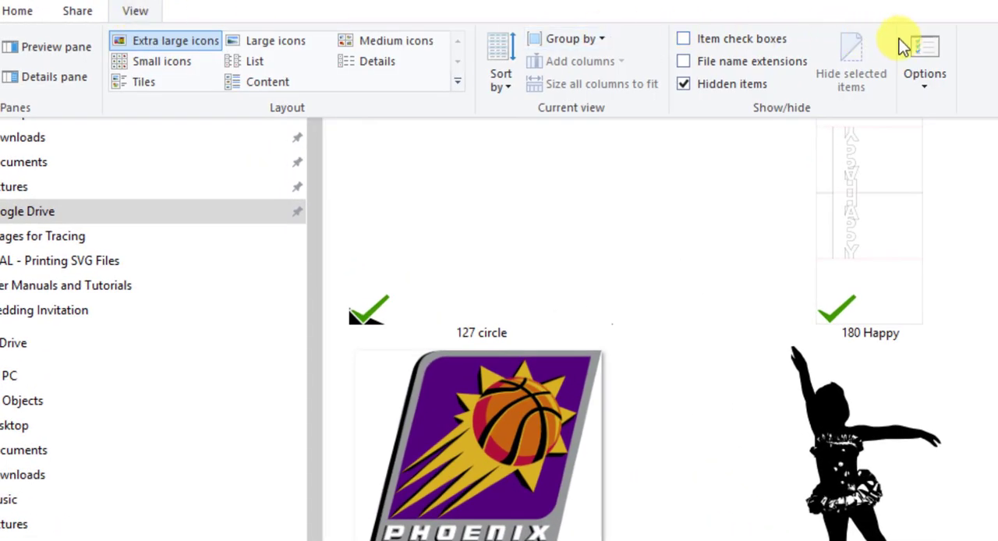
pyautogui.click(930, 78)
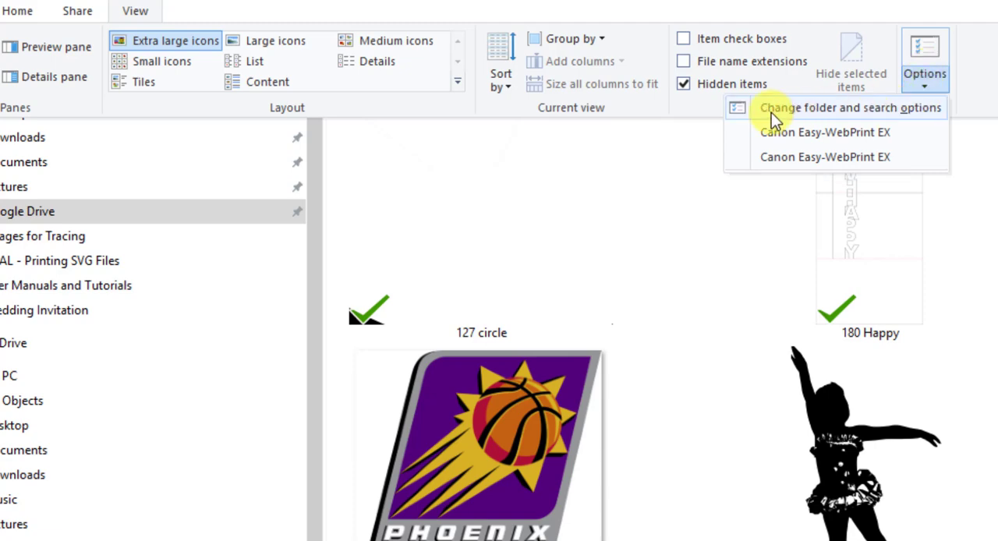
pyautogui.click(832, 109)
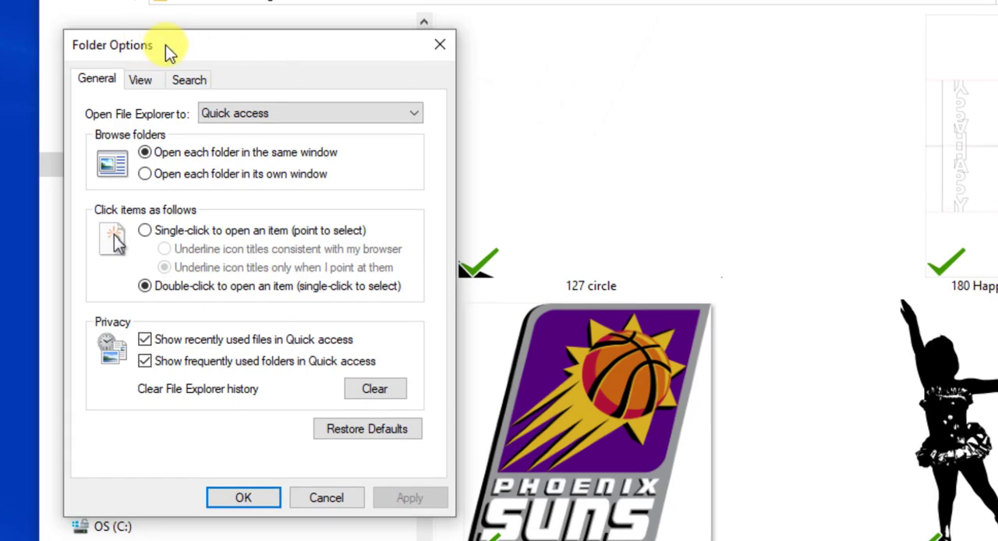
# - Uncheck 'Hide extensions for known file types' on the View tab, apply and confirm
pyautogui.moveTo(168, 43); pyautogui.dragTo(217, 34)
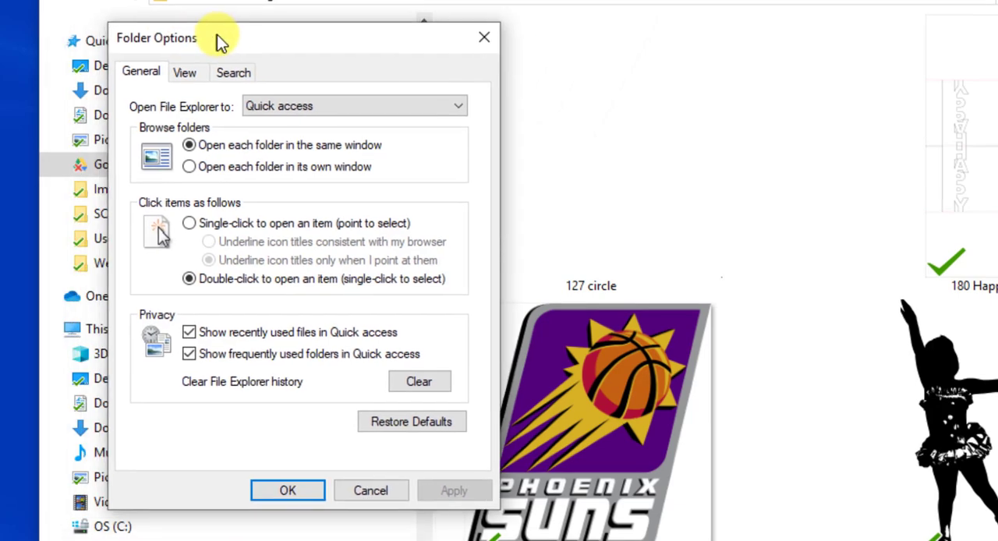
pyautogui.click(186, 72)
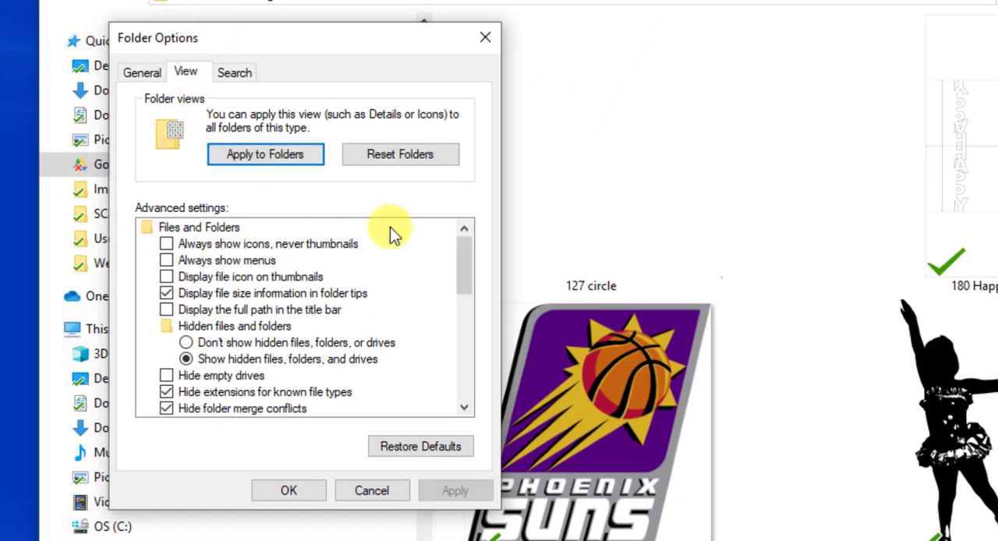
pyautogui.moveTo(466, 248); pyautogui.dragTo(467, 256)
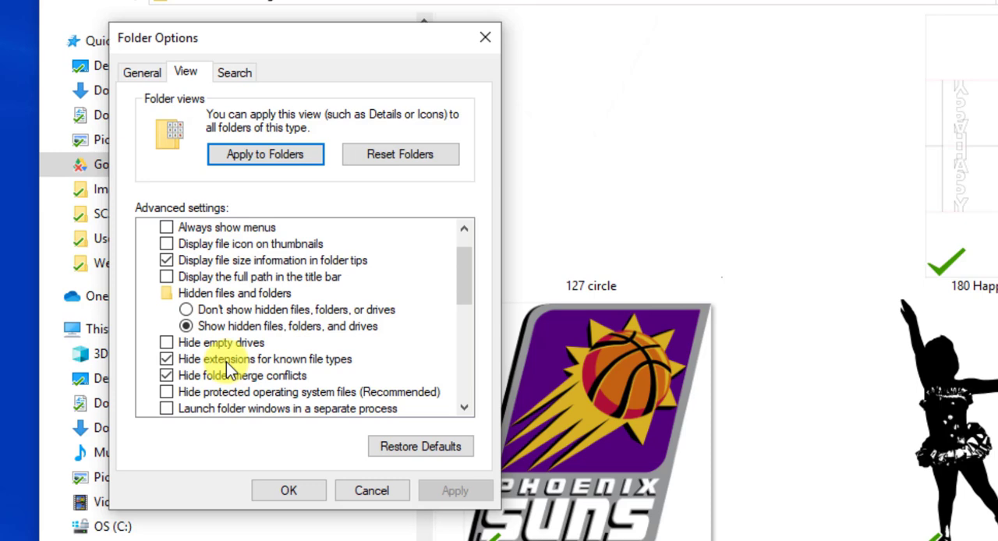
pyautogui.click(166, 358)
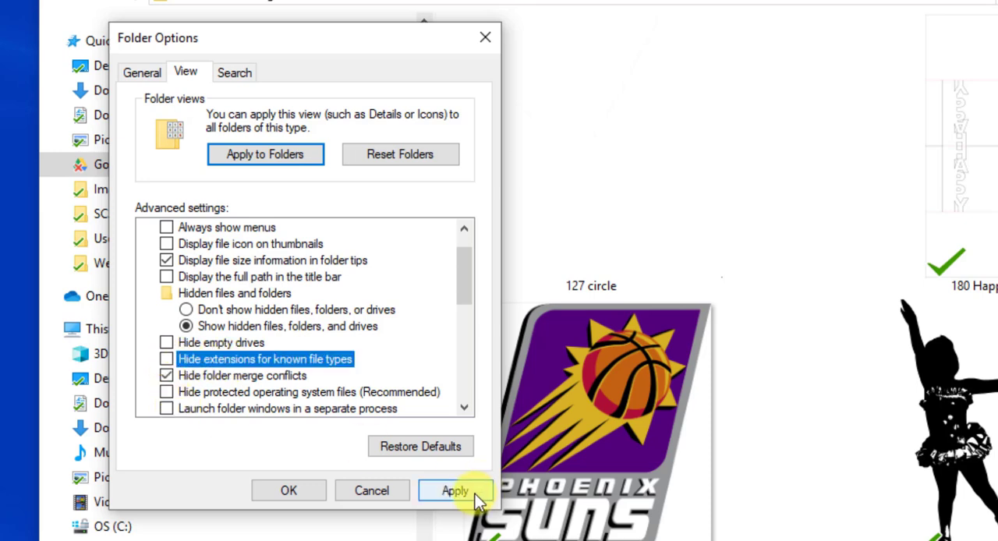
pyautogui.click(467, 493)
pyautogui.click(288, 490)
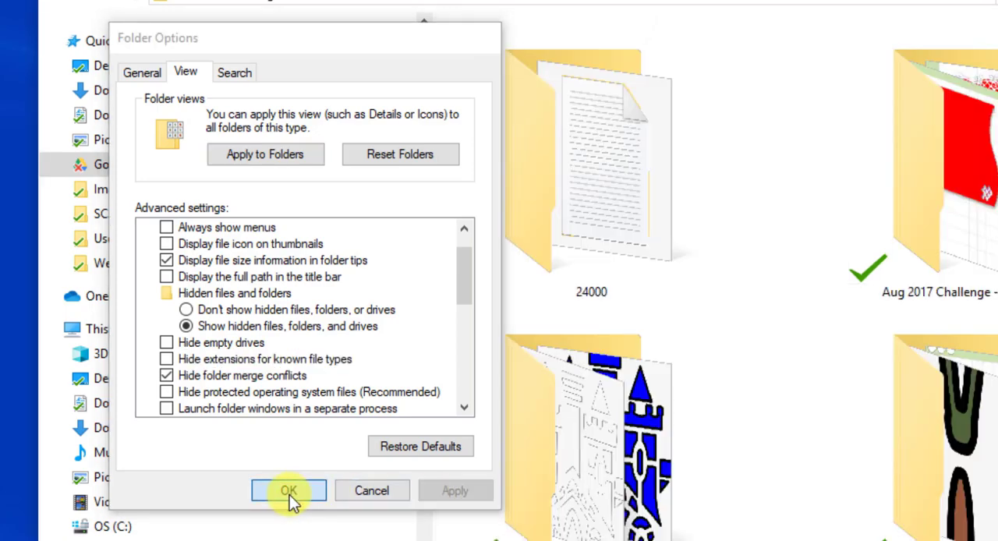
pyautogui.scroll(-3, 468, 351)
pyautogui.scroll(-4, 437, 327)
pyautogui.scroll(-4, 428, 320)
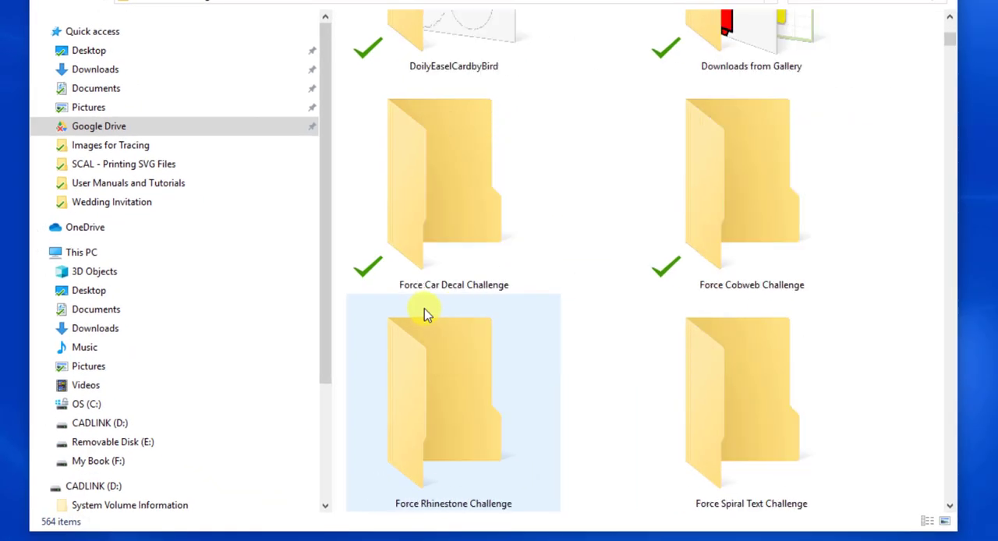
pyautogui.scroll(-4, 426, 315)
pyautogui.scroll(-4, 426, 314)
pyautogui.scroll(-4, 427, 314)
pyautogui.scroll(-1, 483, 296)
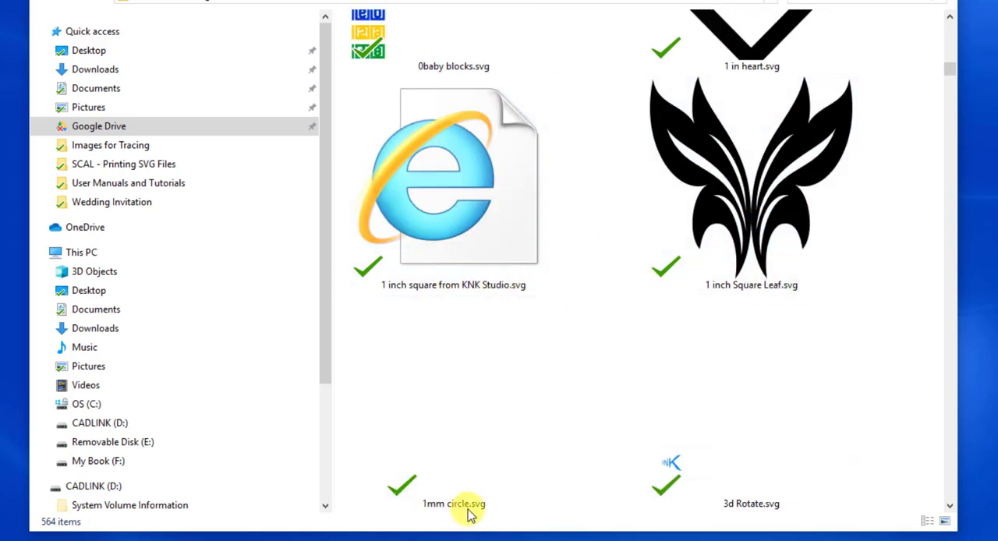
# - Go up to Google Drive, enter SCAL and launch the 44%2522 Black Sun.scut3 project
pyautogui.click(233, 3)
pyautogui.scroll(-3, 468, 297)
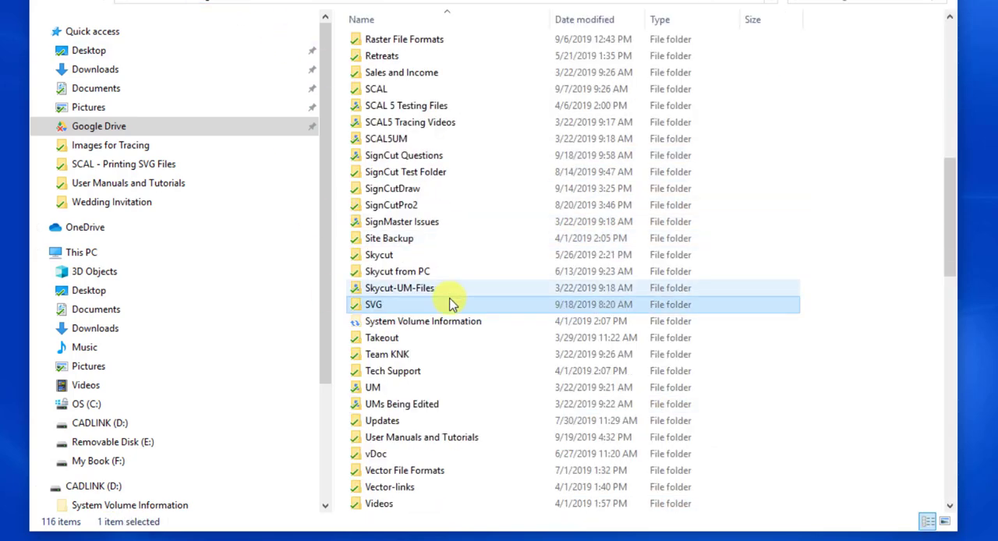
pyautogui.doubleClick(376, 88)
pyautogui.scroll(-3, 498, 233)
pyautogui.scroll(-5, 521, 222)
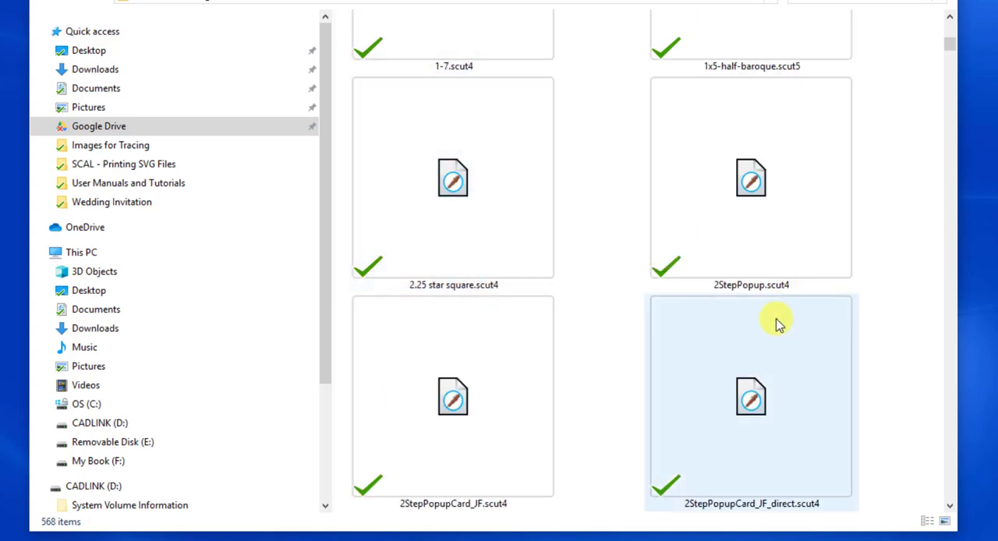
pyautogui.scroll(-5, 766, 323)
pyautogui.scroll(1, 767, 323)
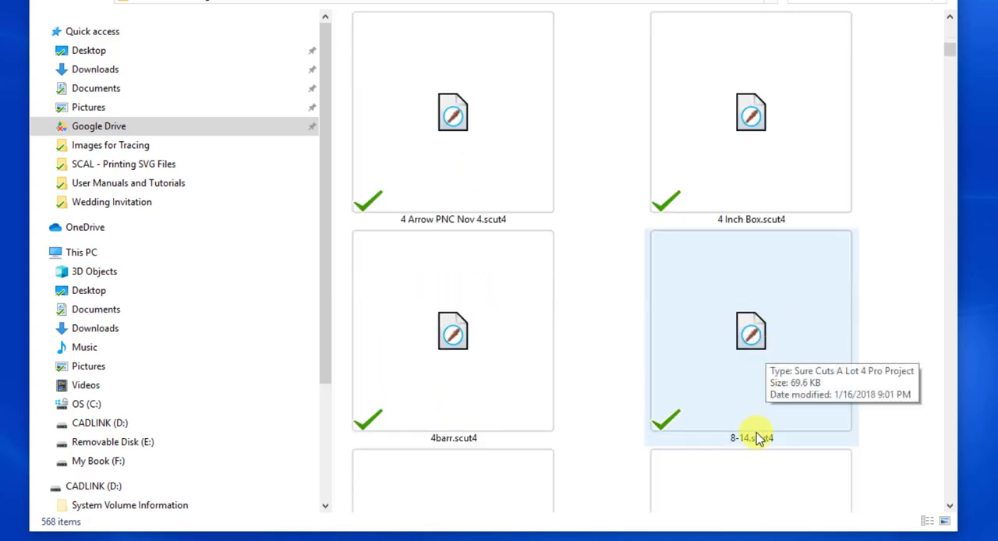
pyautogui.scroll(-3, 760, 456)
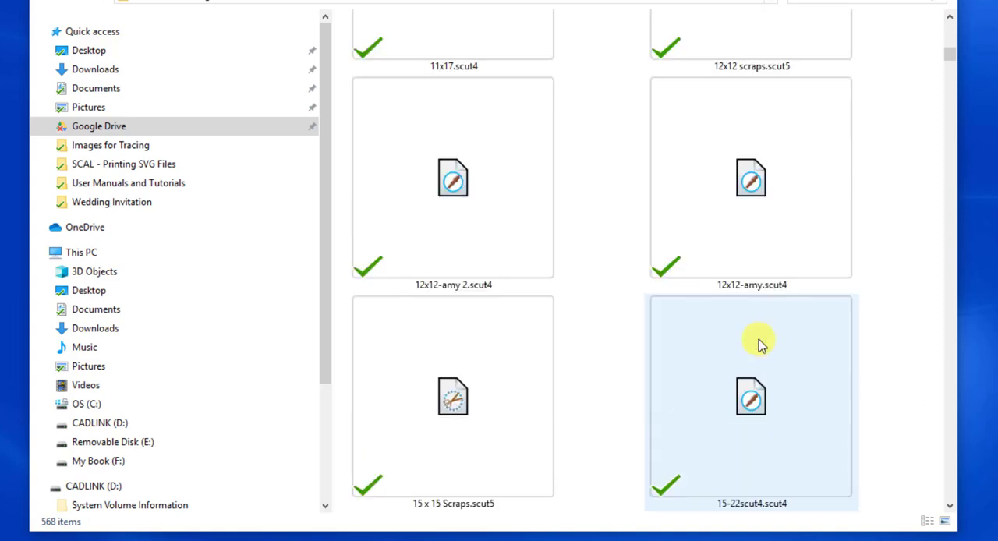
pyautogui.scroll(-1, 760, 456)
pyautogui.scroll(-1, 760, 456)
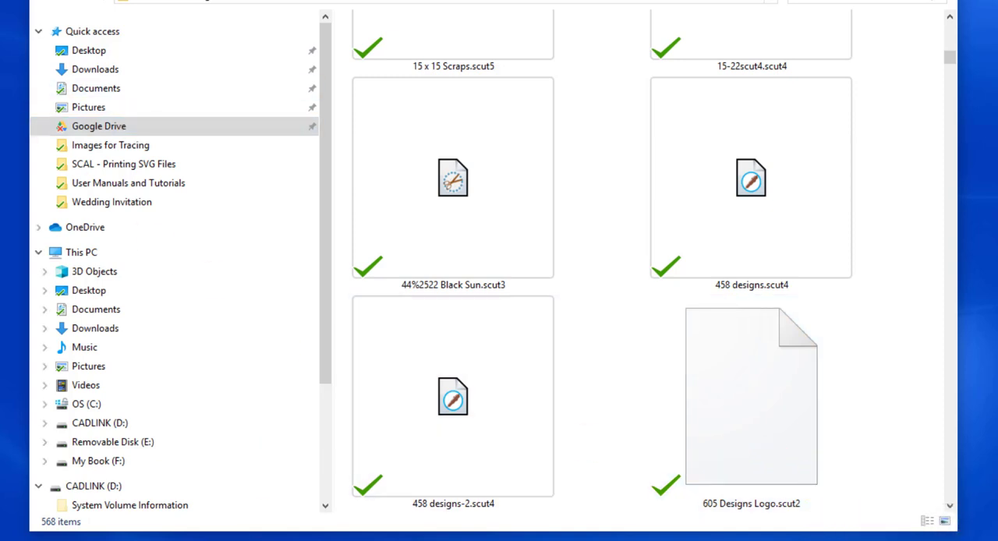
pyautogui.doubleClick(416, 268)
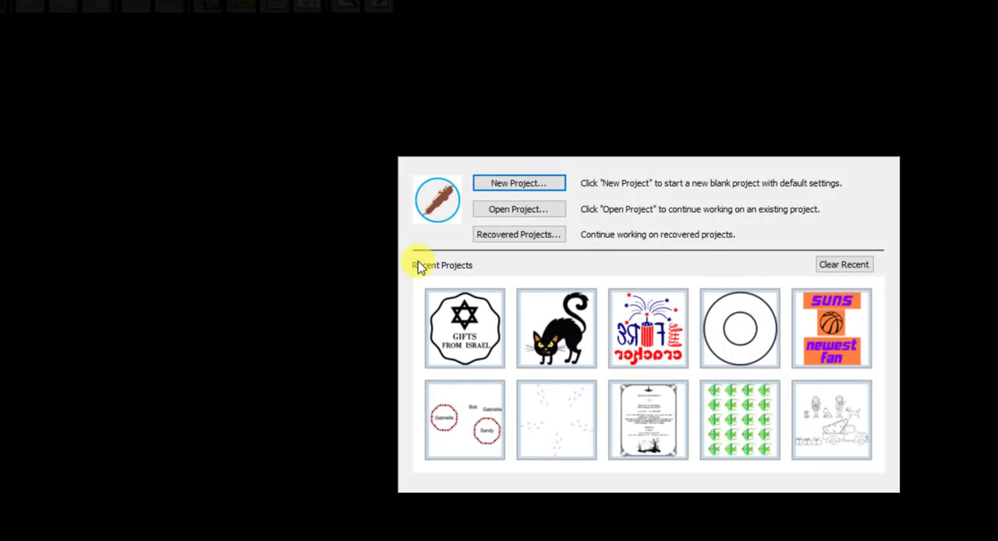
# - Create a New Project with the default 8.5 x 11 in settings
pyautogui.click(519, 182)
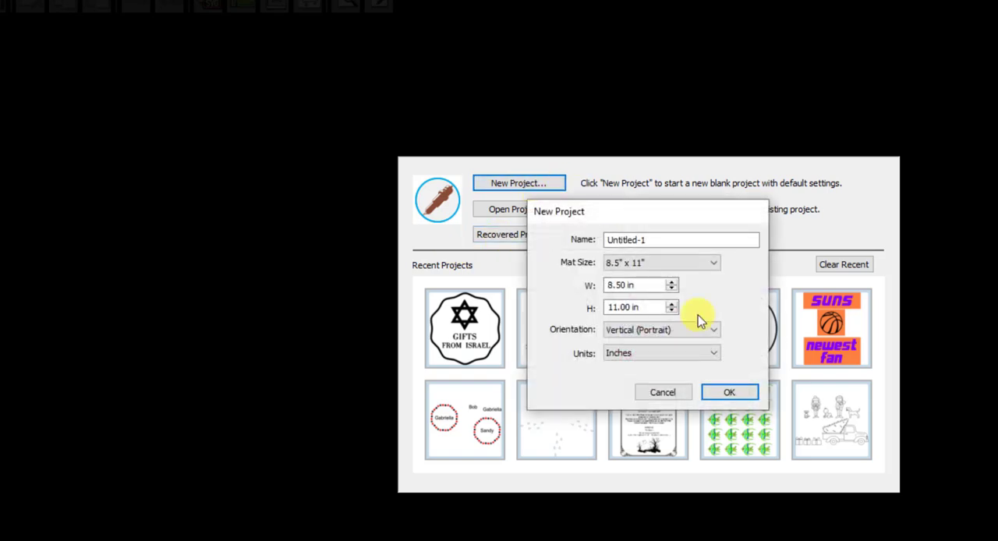
pyautogui.click(730, 392)
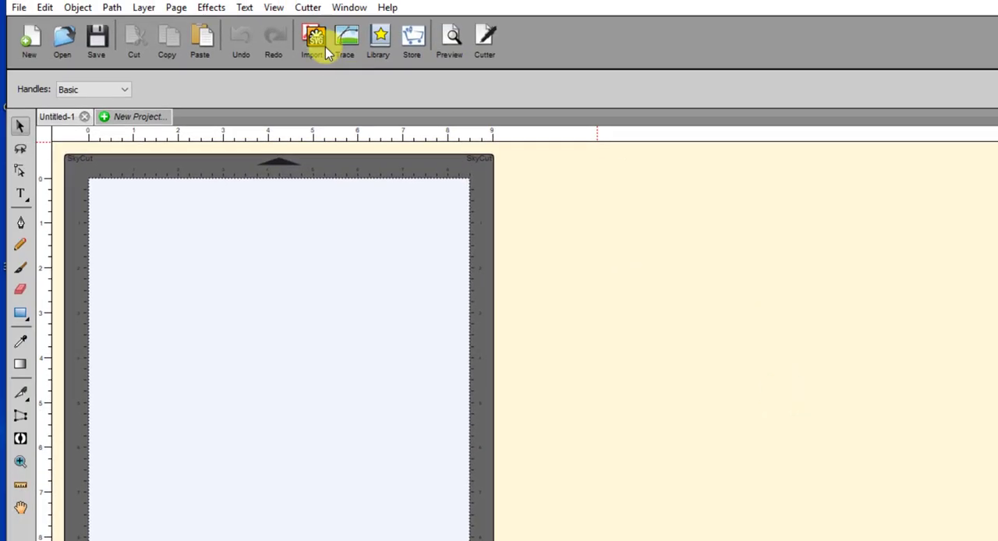
# - Import doily am 15-3.svg from the file chooser onto the mat
pyautogui.click(313, 37)
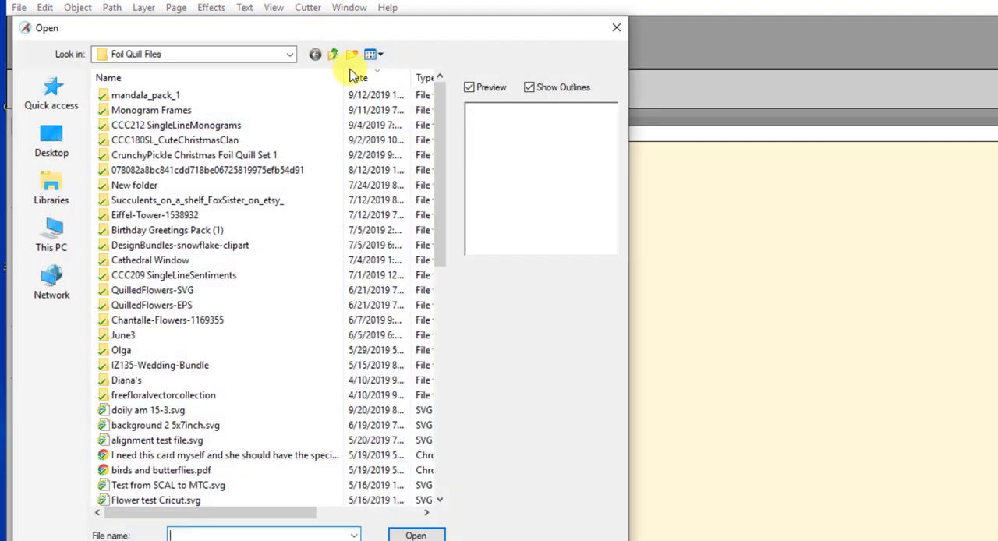
pyautogui.moveTo(442, 98)
pyautogui.mouseDown()
pyautogui.moveTo(442, 140)
pyautogui.moveTo(441, 116)
pyautogui.mouseUp()
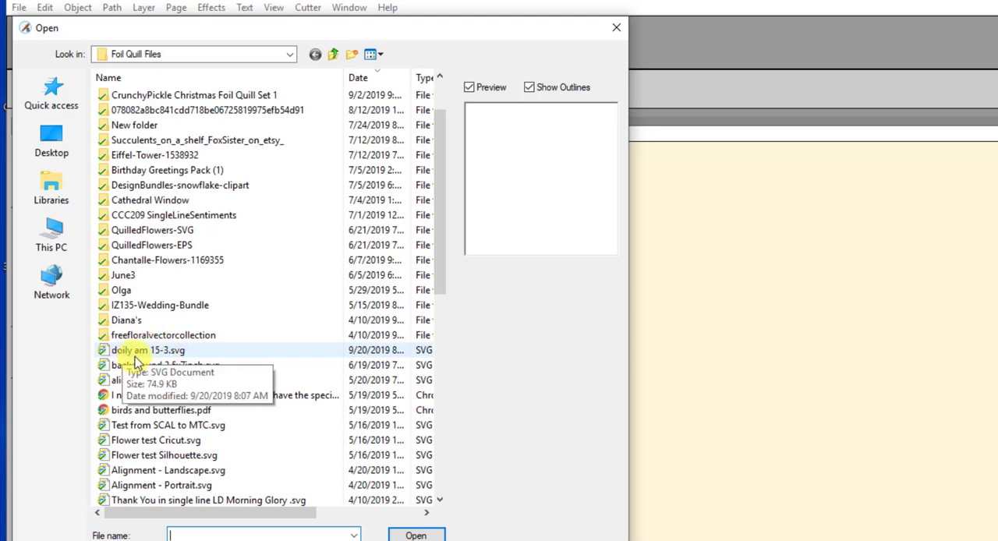
pyautogui.click(148, 350)
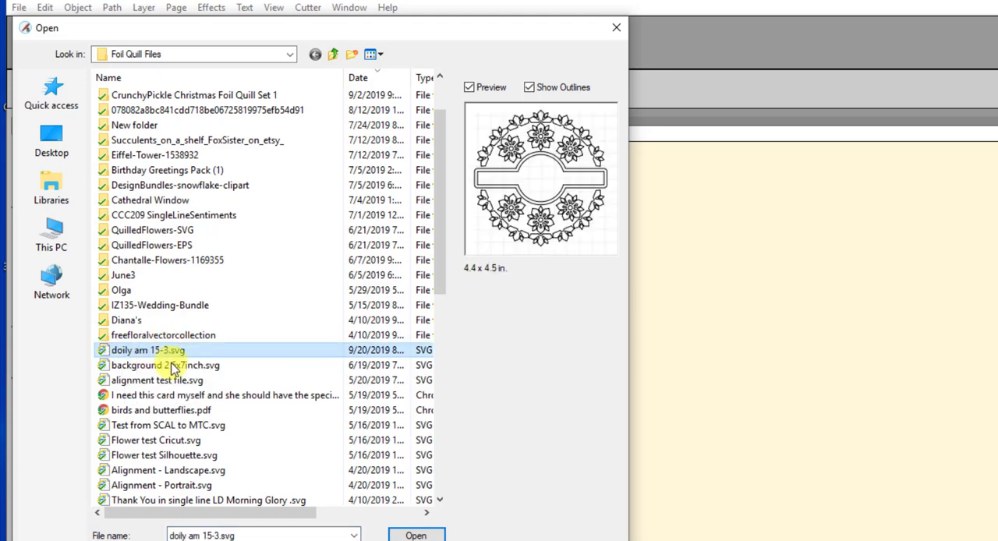
pyautogui.click(416, 536)
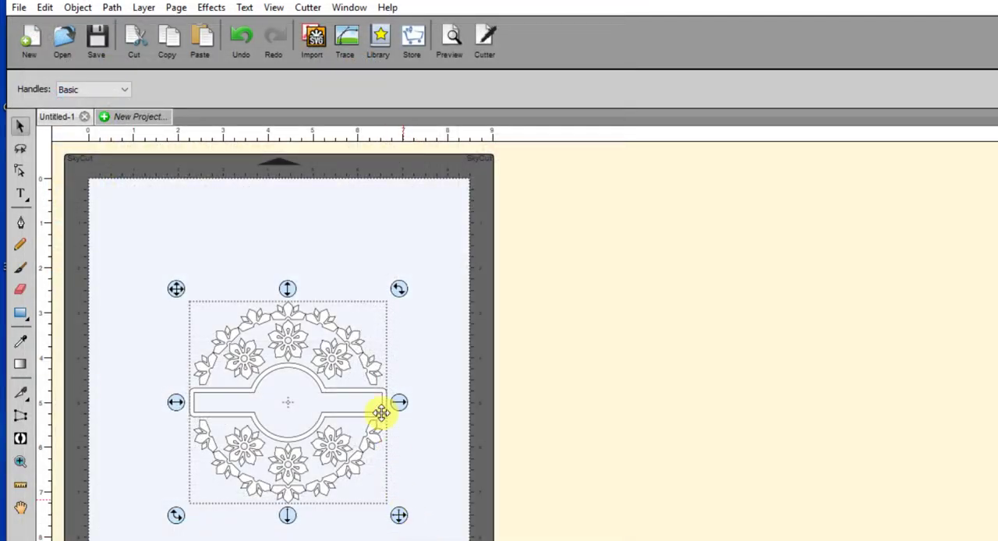